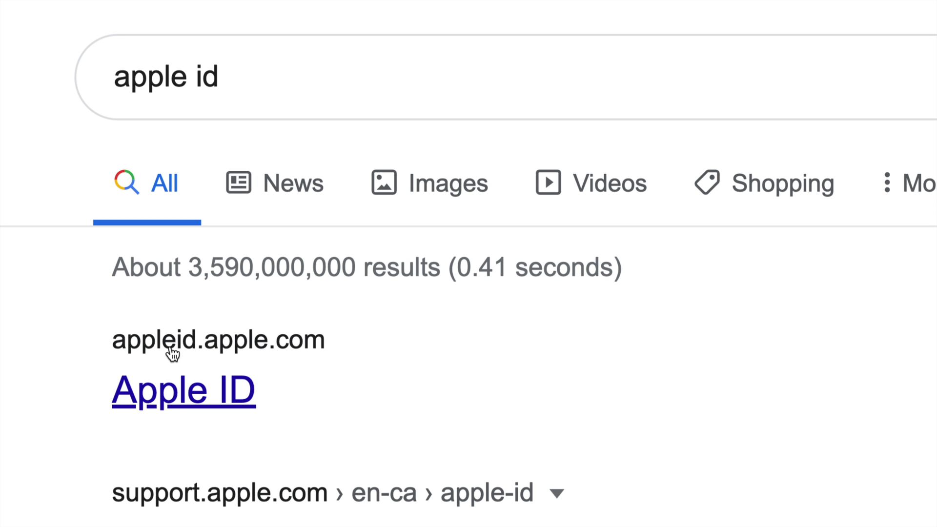
Step: Open the appleid.apple.com site from the search results
{"action": "left_click", "coordinate": [226, 345]}
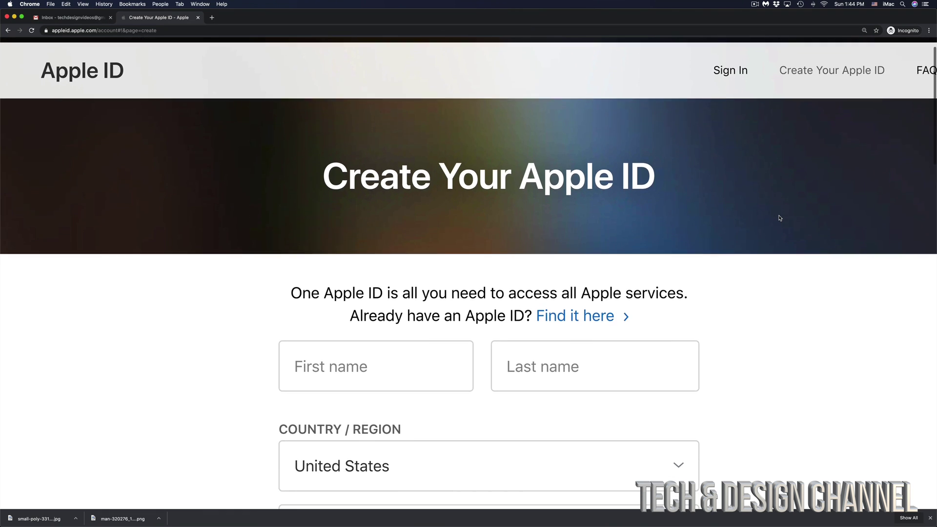
{"action": "scroll", "coordinate": [780, 218], "scroll_direction": "down", "scroll_amount": 5}
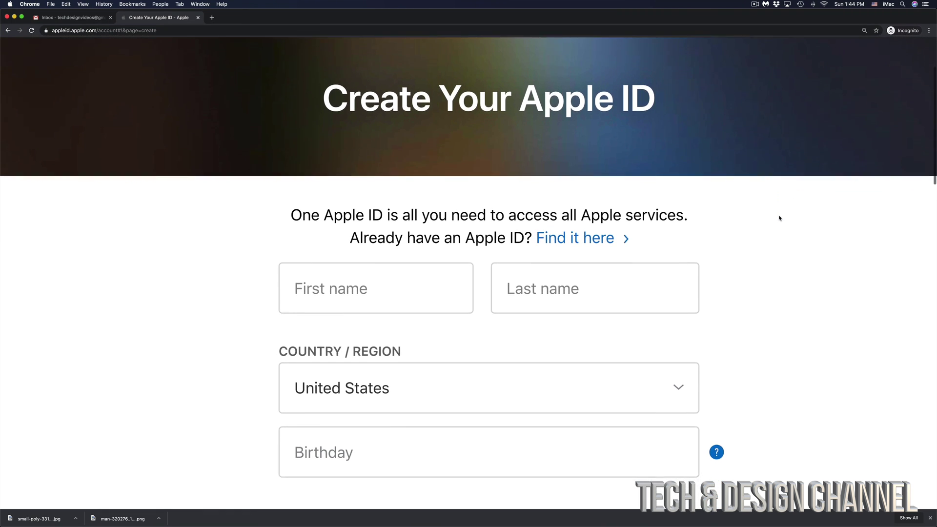
{"action": "scroll", "coordinate": [778, 215], "scroll_direction": "up", "scroll_amount": 4}
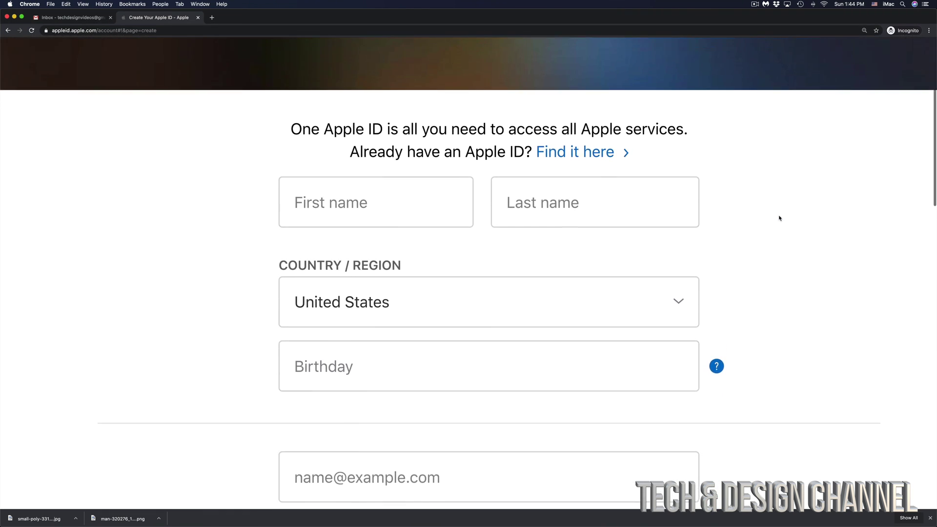
Step: Enter first name Tech and last name Design, keeping United States as the country
{"action": "left_click", "coordinate": [386, 255]}
{"action": "type", "text": "Tech"}
{"action": "key", "text": "Tab"}
{"action": "type", "text": "Design"}
{"action": "scroll", "coordinate": [519, 310], "scroll_direction": "down", "scroll_amount": 3}
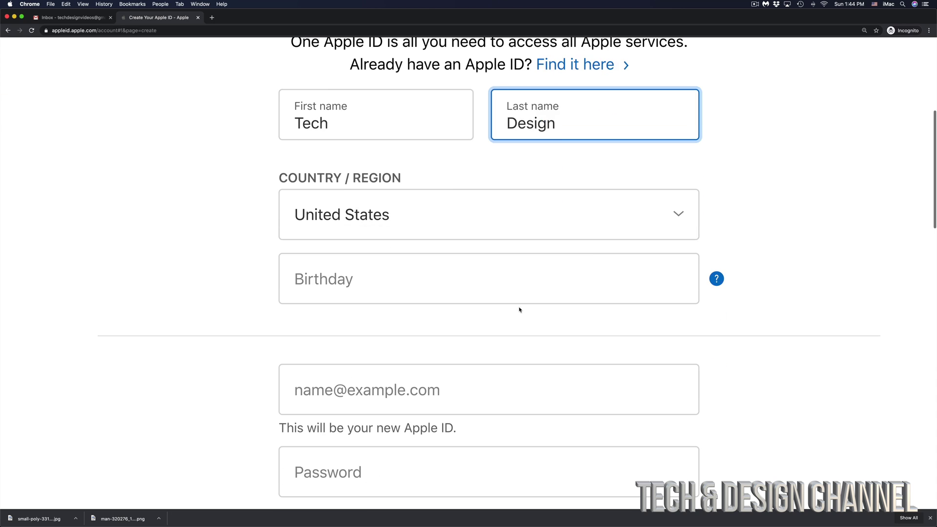
{"action": "left_click", "coordinate": [660, 216]}
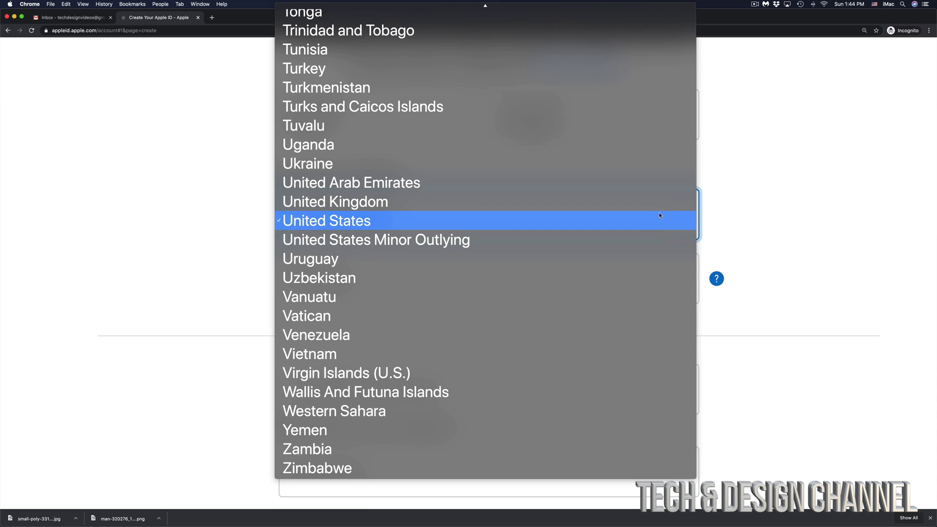
{"action": "left_click", "coordinate": [473, 221]}
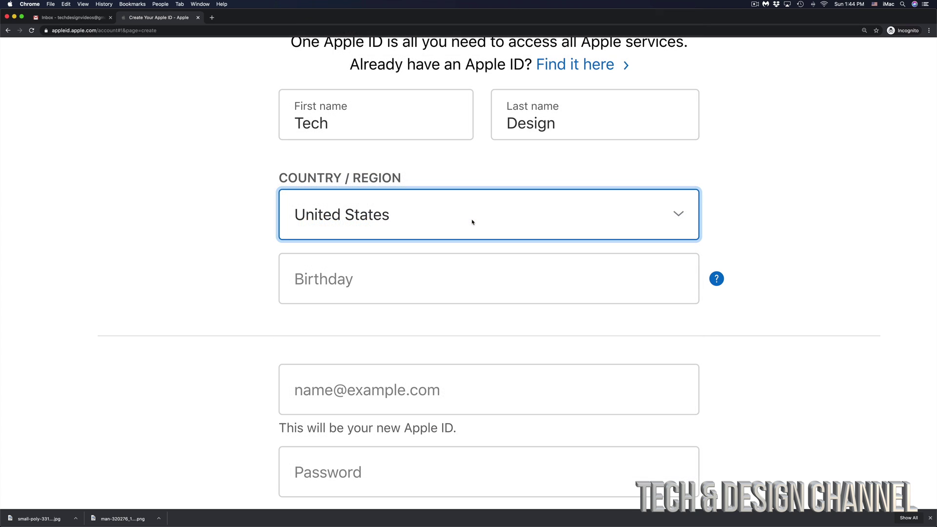
Step: Fill in the birthday, email address and confirmed password down the sign-up form
{"action": "left_click", "coordinate": [395, 281]}
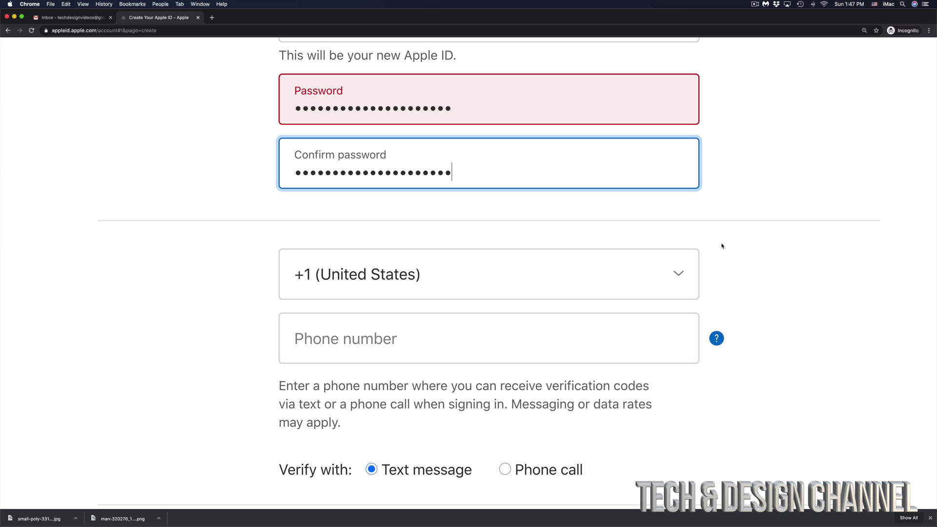
{"action": "scroll", "coordinate": [722, 246], "scroll_direction": "down", "scroll_amount": 4}
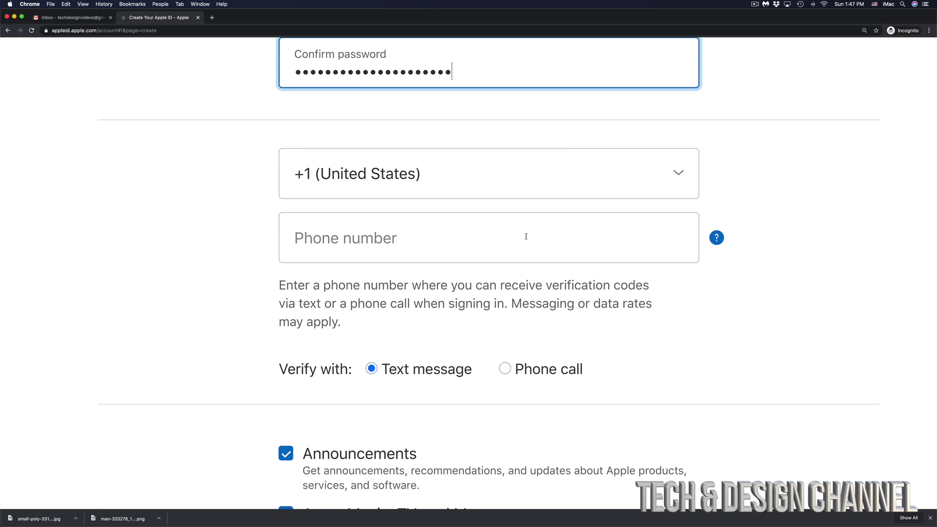
{"action": "scroll", "coordinate": [635, 268], "scroll_direction": "down", "scroll_amount": 1}
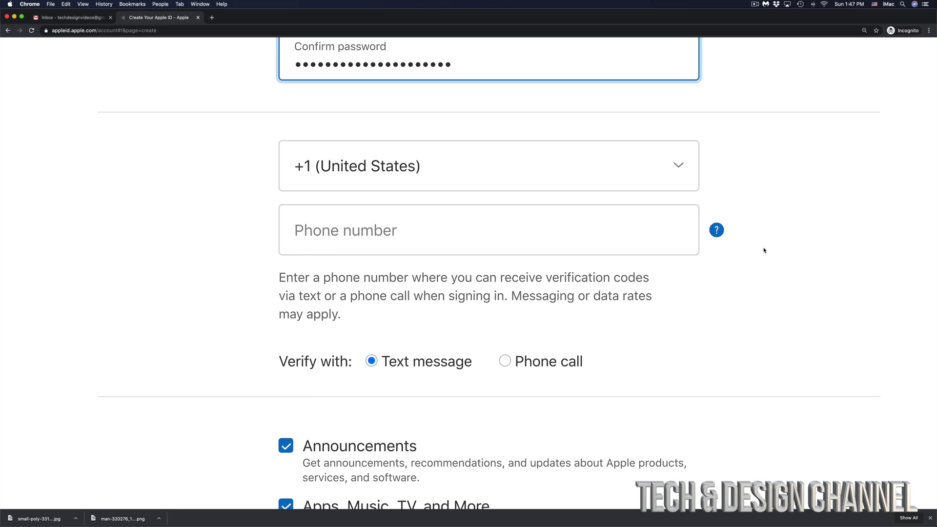
{"action": "mouse_move", "coordinate": [717, 237]}
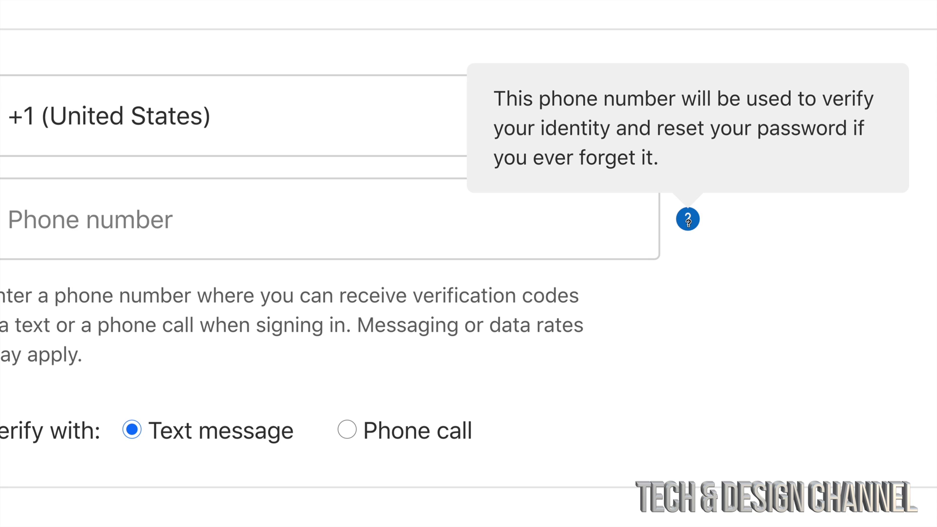
{"action": "scroll", "coordinate": [700, 302], "scroll_direction": "down", "scroll_amount": 5}
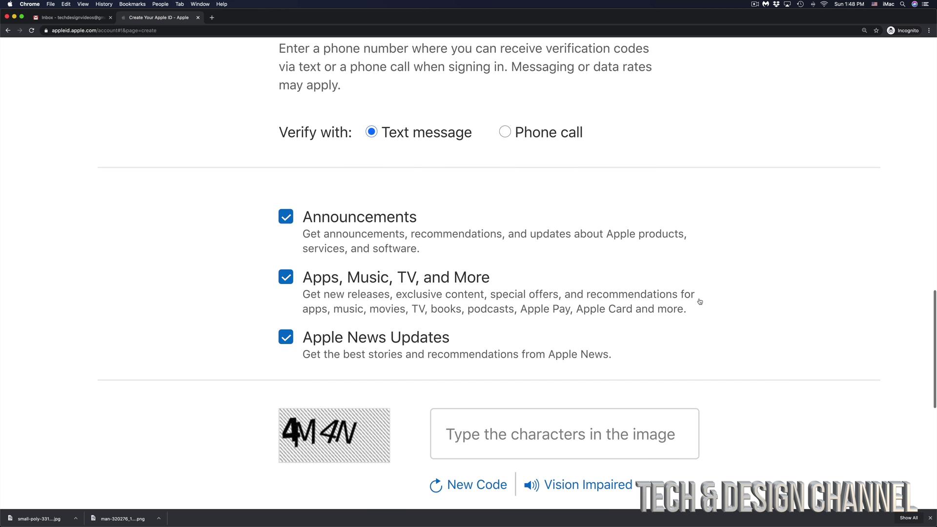
Step: Enter the captcha characters '4m4n' and submit the sign-up form
{"action": "scroll", "coordinate": [701, 302], "scroll_direction": "down", "scroll_amount": 3}
{"action": "scroll", "coordinate": [700, 301], "scroll_direction": "down", "scroll_amount": 3}
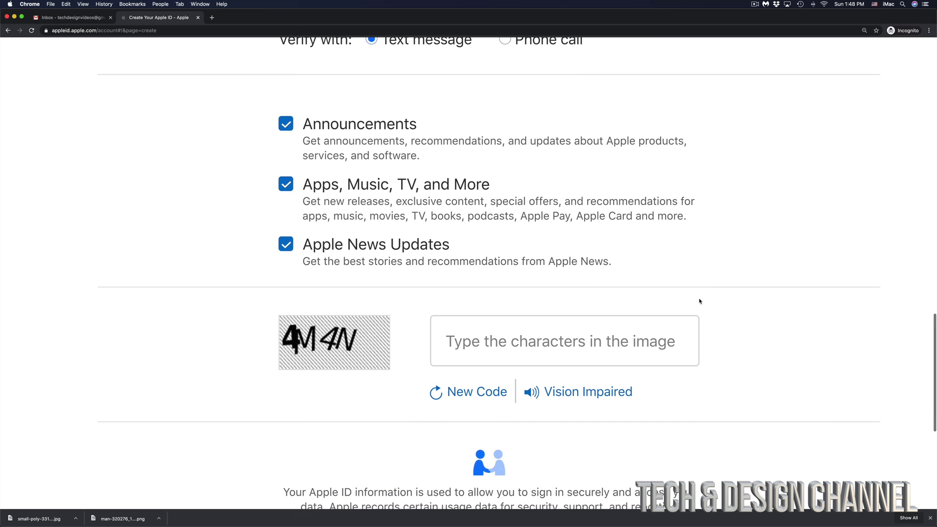
{"action": "scroll", "coordinate": [700, 299], "scroll_direction": "down", "scroll_amount": 2}
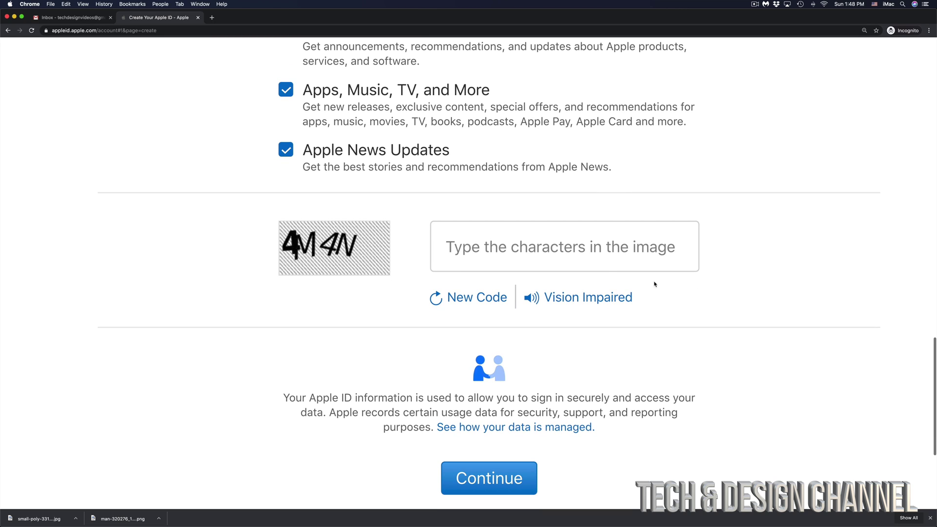
{"action": "left_click", "coordinate": [512, 246]}
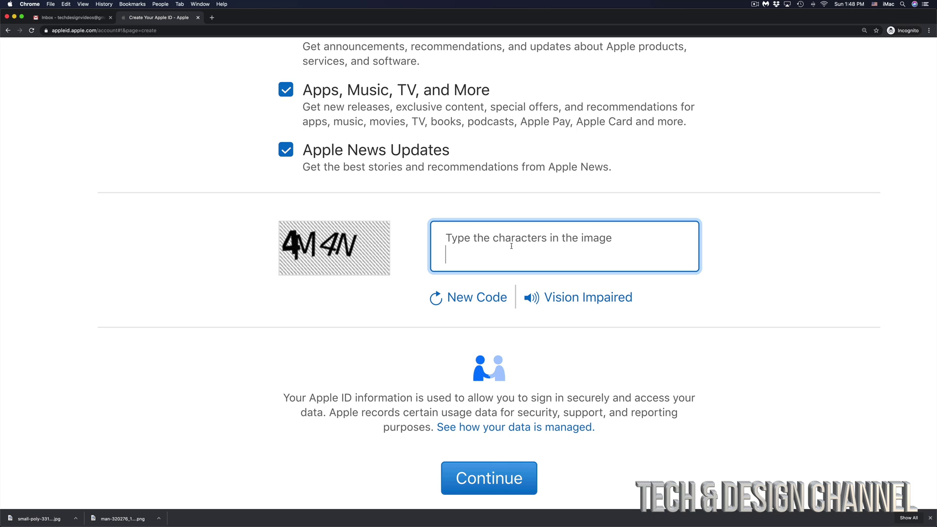
{"action": "type", "text": "4m"}
{"action": "type", "text": "4n"}
{"action": "scroll", "coordinate": [516, 443], "scroll_direction": "down", "scroll_amount": 3}
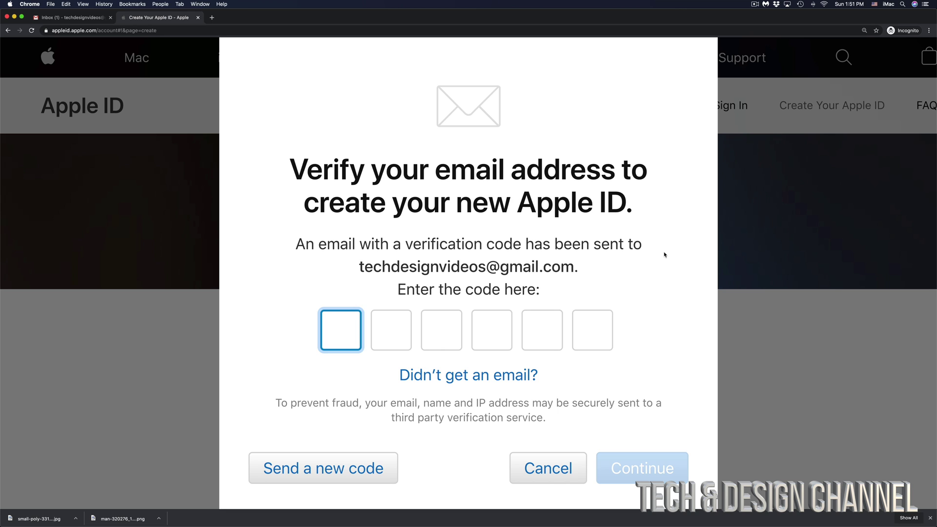
Step: Open Apple's verification email in the Gmail inbox
{"action": "scroll", "coordinate": [665, 254], "scroll_direction": "down", "scroll_amount": 1}
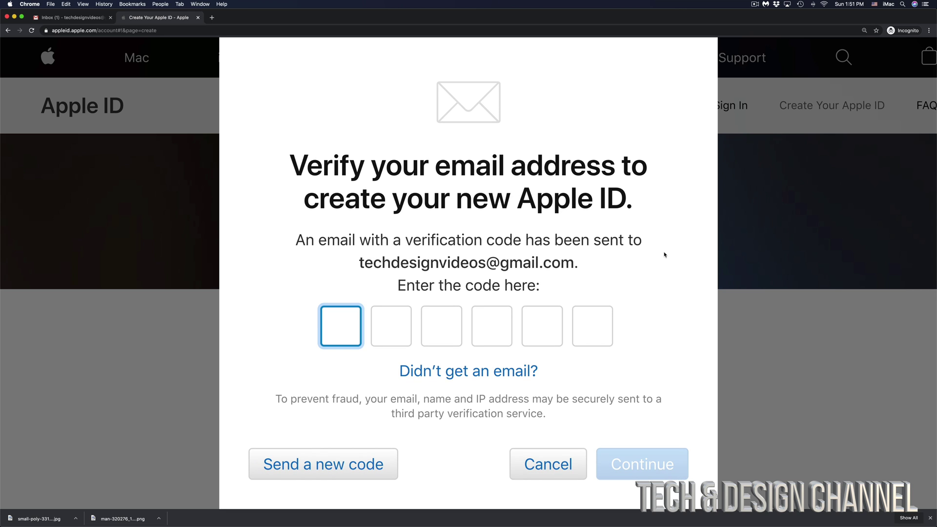
{"action": "left_click", "coordinate": [66, 19]}
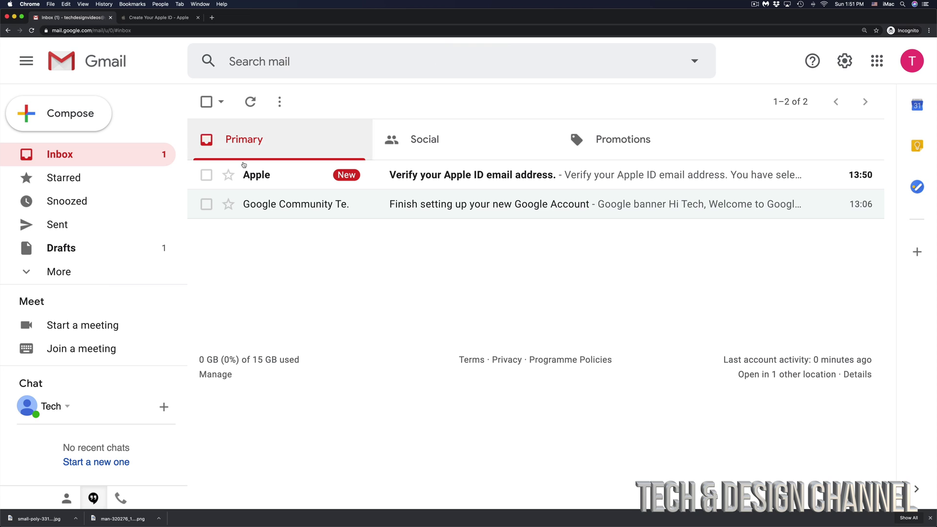
{"action": "mouse_move", "coordinate": [579, 176]}
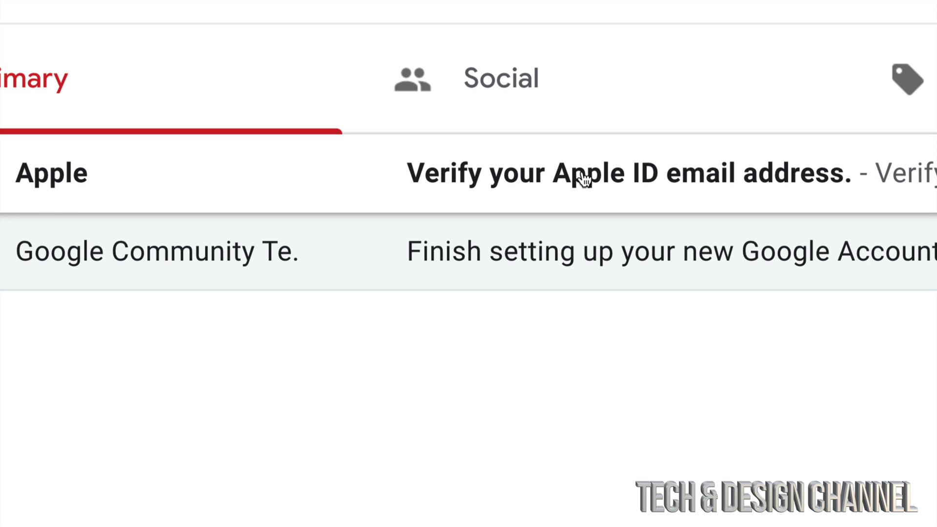
{"action": "left_click", "coordinate": [545, 175]}
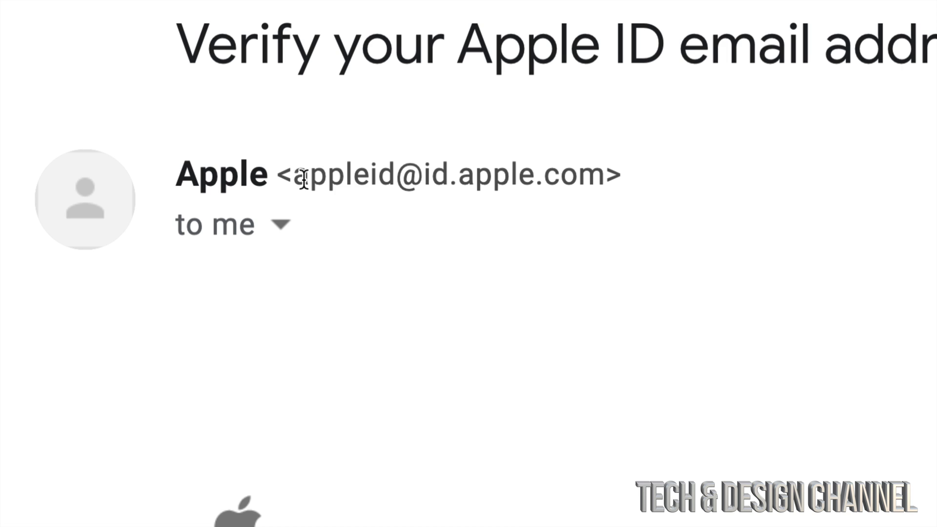
{"action": "left_click_drag", "start_coordinate": [299, 177], "coordinate": [612, 174]}
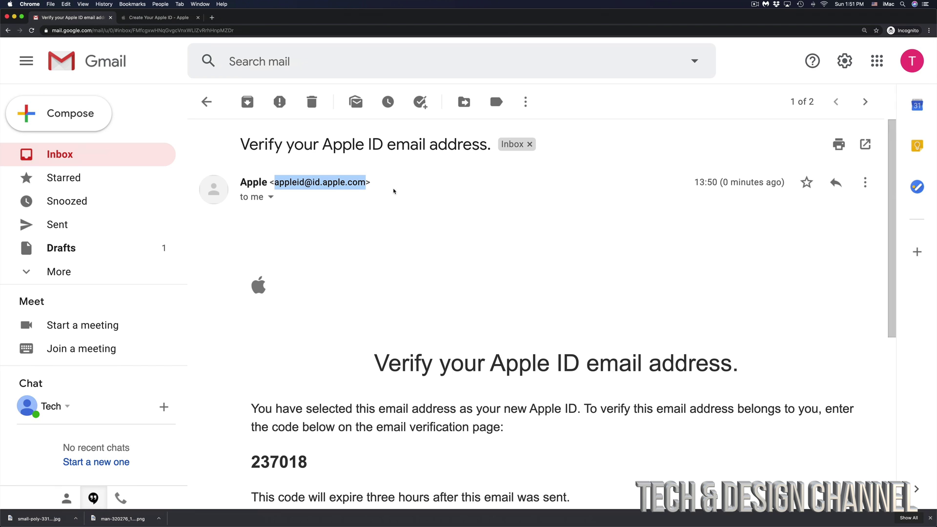
{"action": "scroll", "coordinate": [533, 375], "scroll_direction": "down", "scroll_amount": 5}
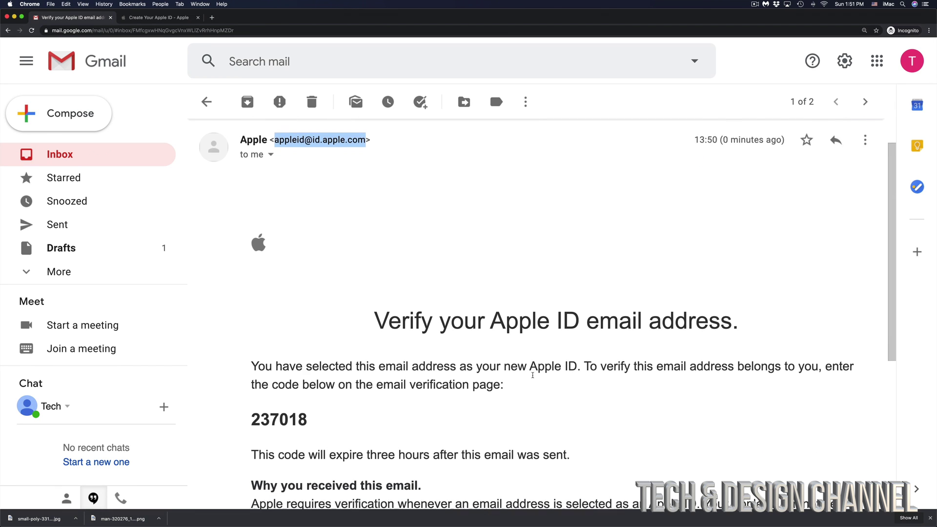
{"action": "scroll", "coordinate": [455, 344], "scroll_direction": "down", "scroll_amount": 2}
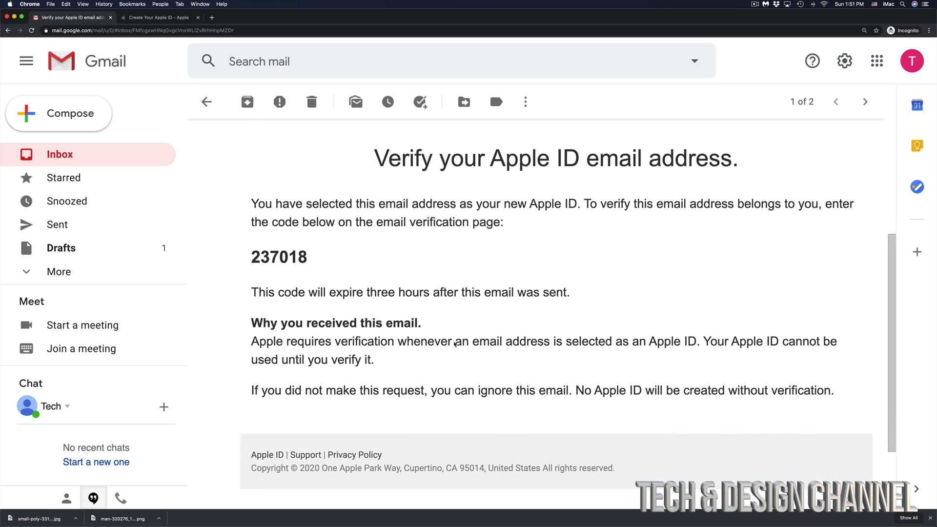
{"action": "left_click_drag", "start_coordinate": [315, 244], "coordinate": [252, 243]}
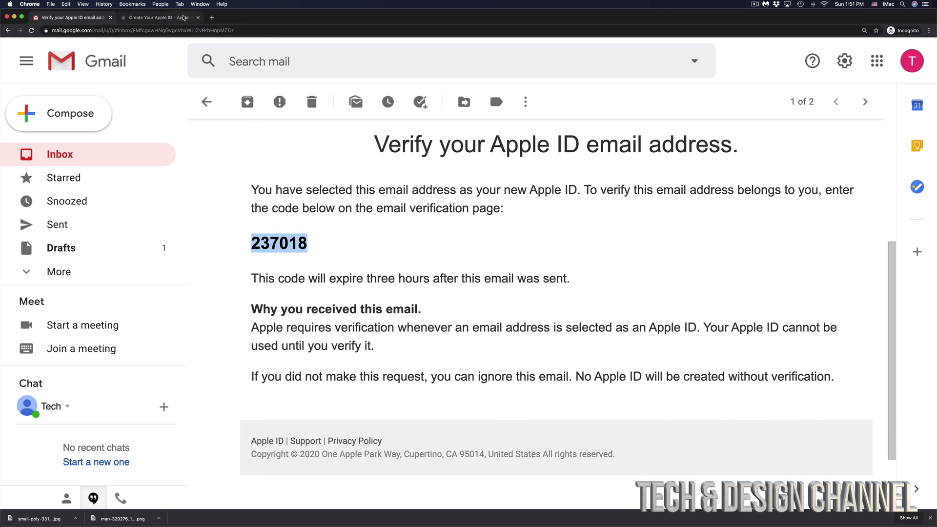
{"action": "left_click", "coordinate": [161, 17]}
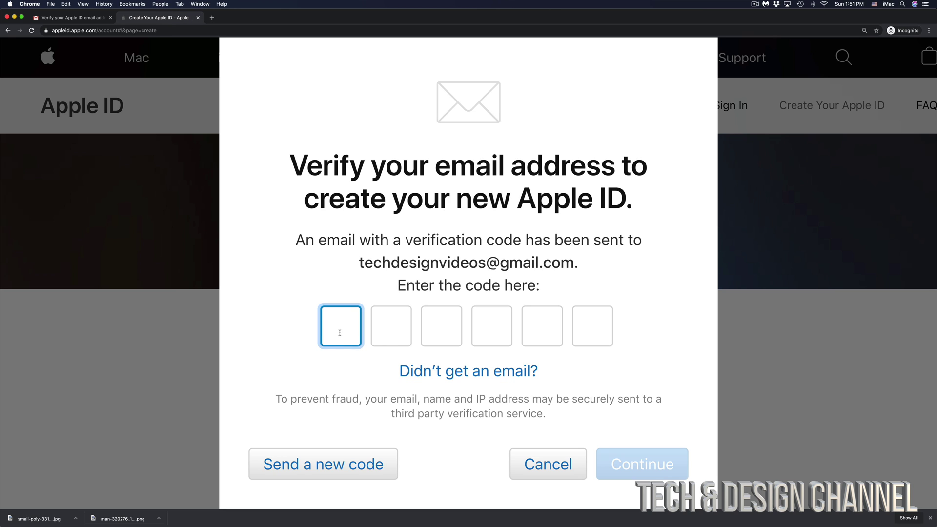
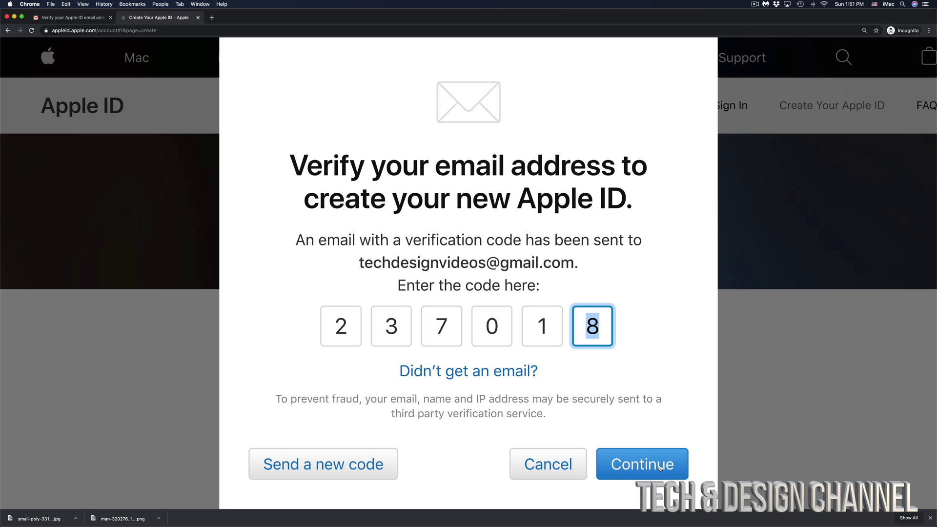
{"action": "left_click", "coordinate": [660, 468]}
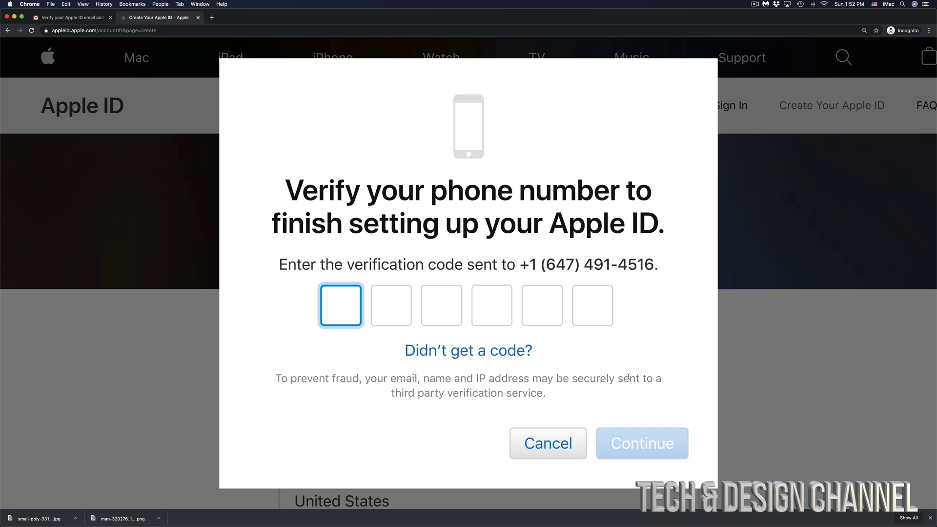
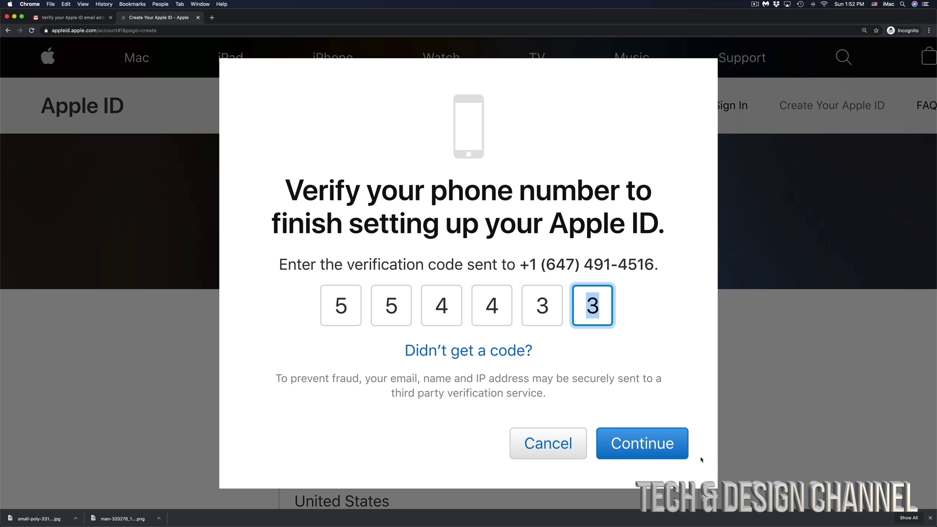
{"action": "left_click", "coordinate": [666, 448]}
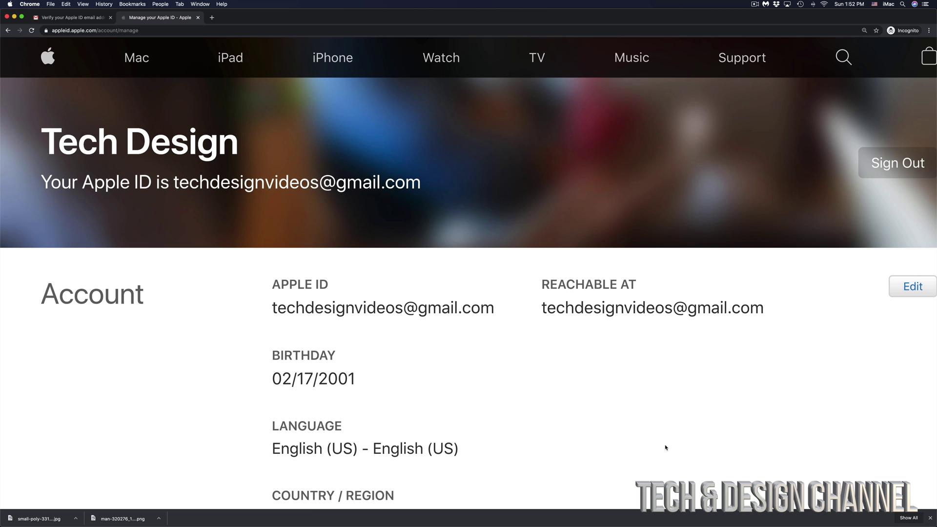
{"action": "scroll", "coordinate": [666, 447], "scroll_direction": "down", "scroll_amount": 1}
{"action": "scroll", "coordinate": [666, 447], "scroll_direction": "down", "scroll_amount": 2}
{"action": "scroll", "coordinate": [666, 448], "scroll_direction": "down", "scroll_amount": 1}
{"action": "scroll", "coordinate": [666, 447], "scroll_direction": "down", "scroll_amount": 2}
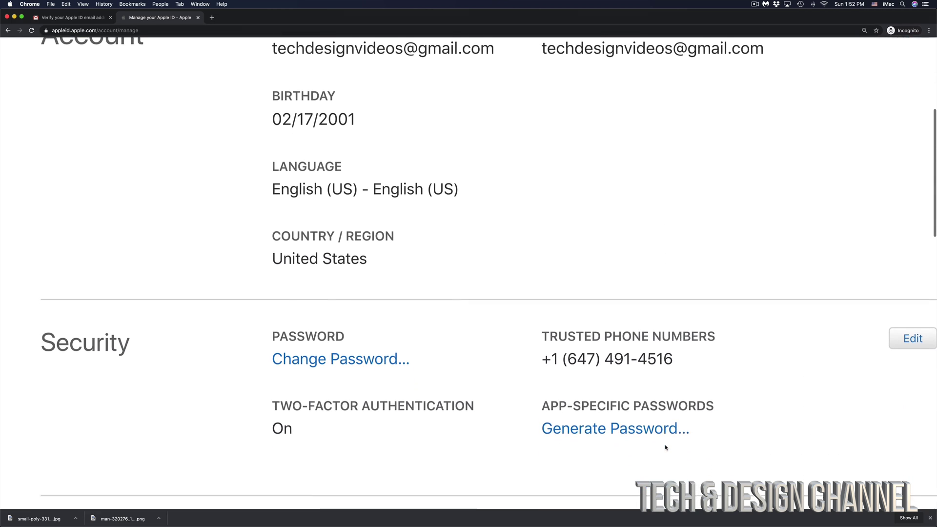
{"action": "scroll", "coordinate": [666, 447], "scroll_direction": "down", "scroll_amount": 1}
{"action": "scroll", "coordinate": [666, 448], "scroll_direction": "down", "scroll_amount": 1}
{"action": "scroll", "coordinate": [666, 447], "scroll_direction": "down", "scroll_amount": 1}
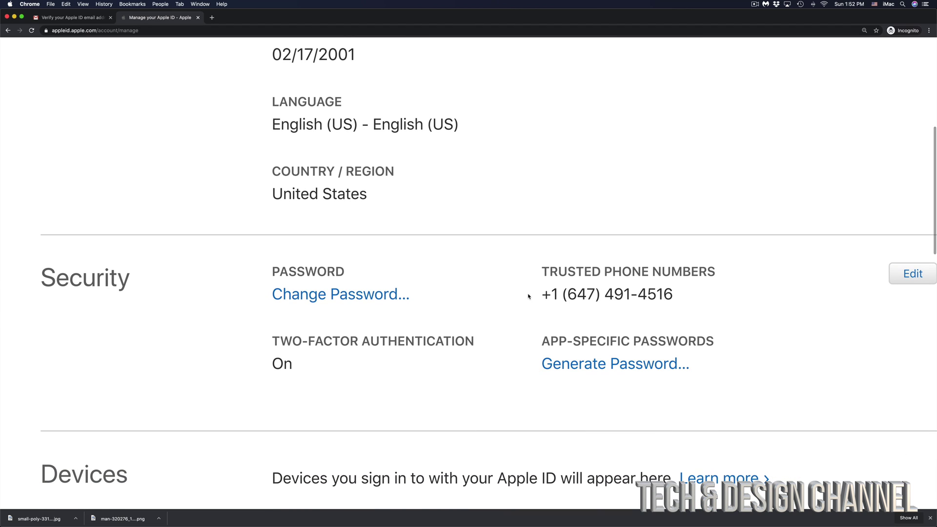
{"action": "left_click_drag", "start_coordinate": [700, 291], "coordinate": [605, 292]}
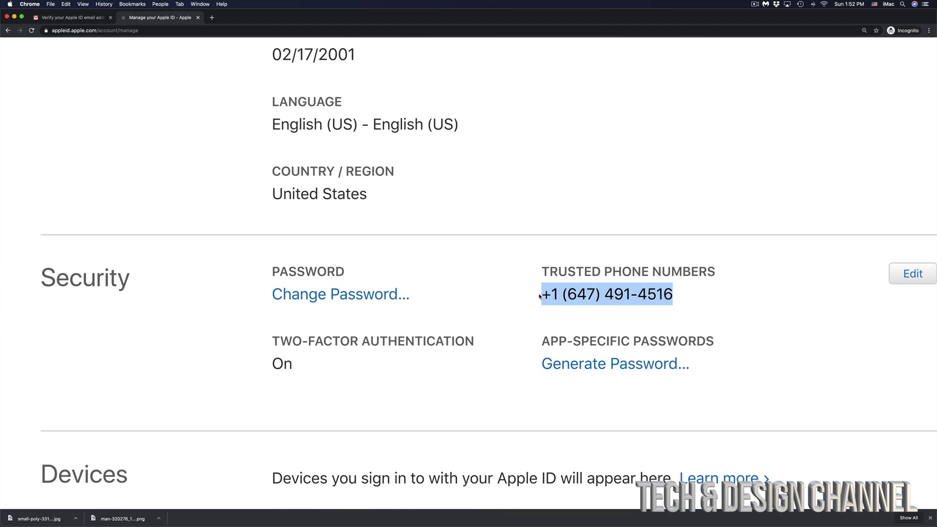
{"action": "scroll", "coordinate": [503, 302], "scroll_direction": "down", "scroll_amount": 3}
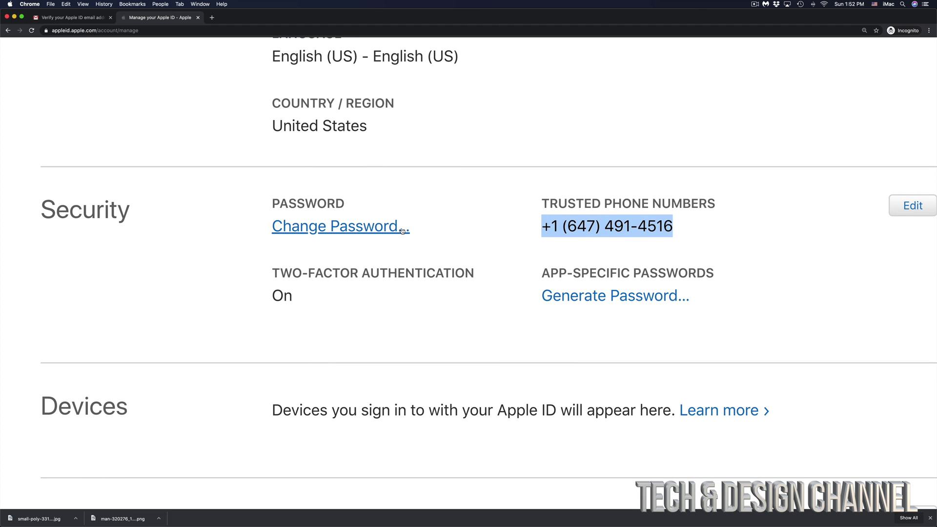
{"action": "scroll", "coordinate": [454, 264], "scroll_direction": "down", "scroll_amount": 10}
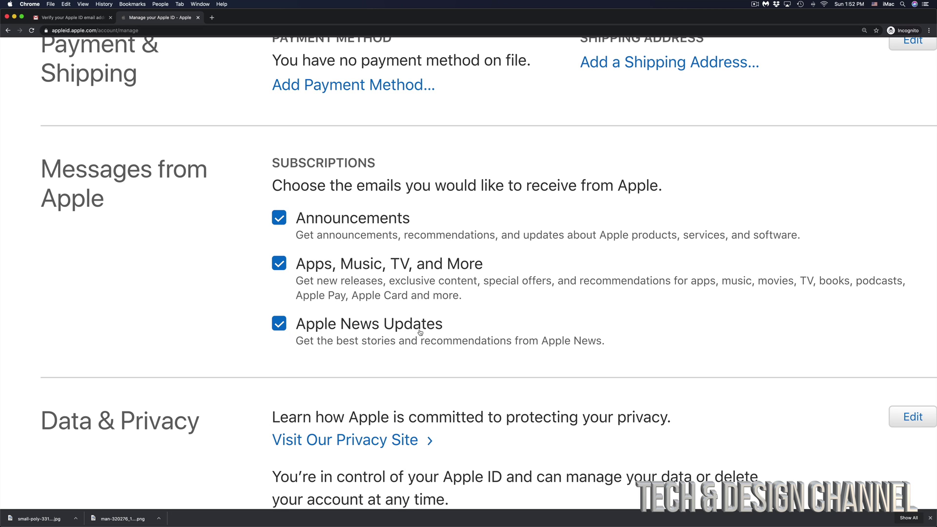
{"action": "scroll", "coordinate": [420, 333], "scroll_direction": "down", "scroll_amount": 1}
{"action": "scroll", "coordinate": [420, 332], "scroll_direction": "down", "scroll_amount": 5}
{"action": "scroll", "coordinate": [420, 333], "scroll_direction": "down", "scroll_amount": 3}
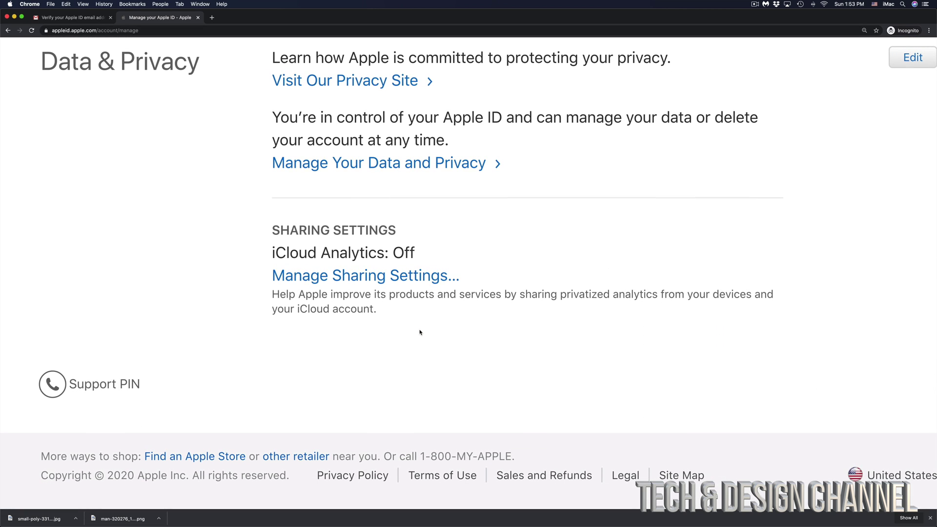
{"action": "scroll", "coordinate": [420, 333], "scroll_direction": "up", "scroll_amount": 1}
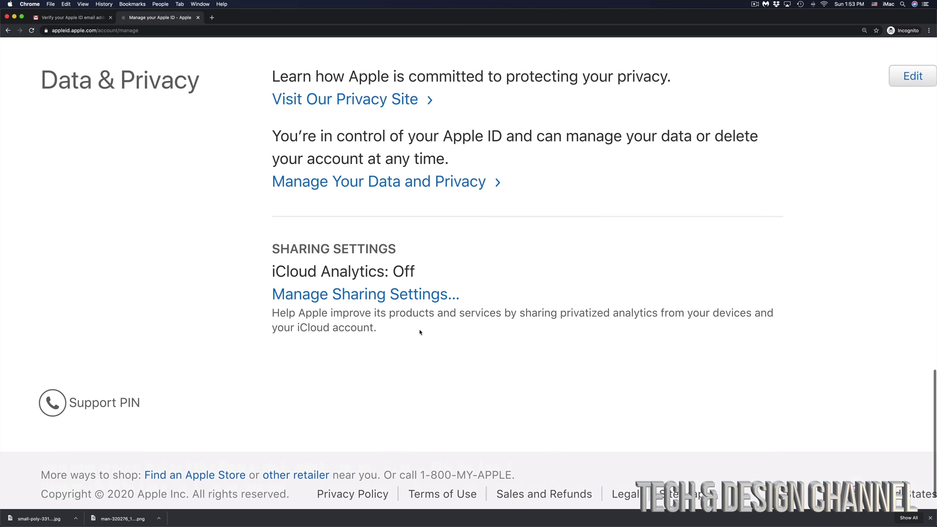
{"action": "scroll", "coordinate": [420, 332], "scroll_direction": "up", "scroll_amount": 1}
{"action": "scroll", "coordinate": [420, 333], "scroll_direction": "up", "scroll_amount": 15}
{"action": "scroll", "coordinate": [420, 333], "scroll_direction": "up", "scroll_amount": 5}
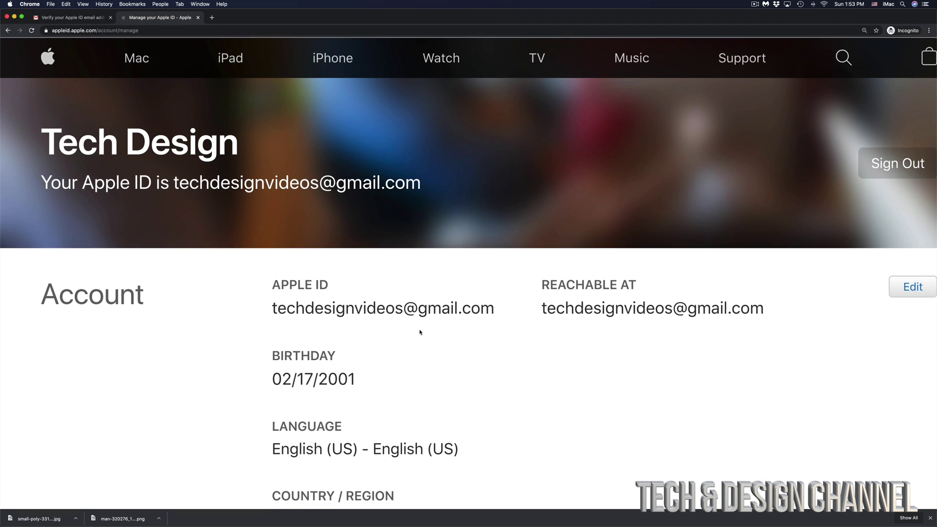